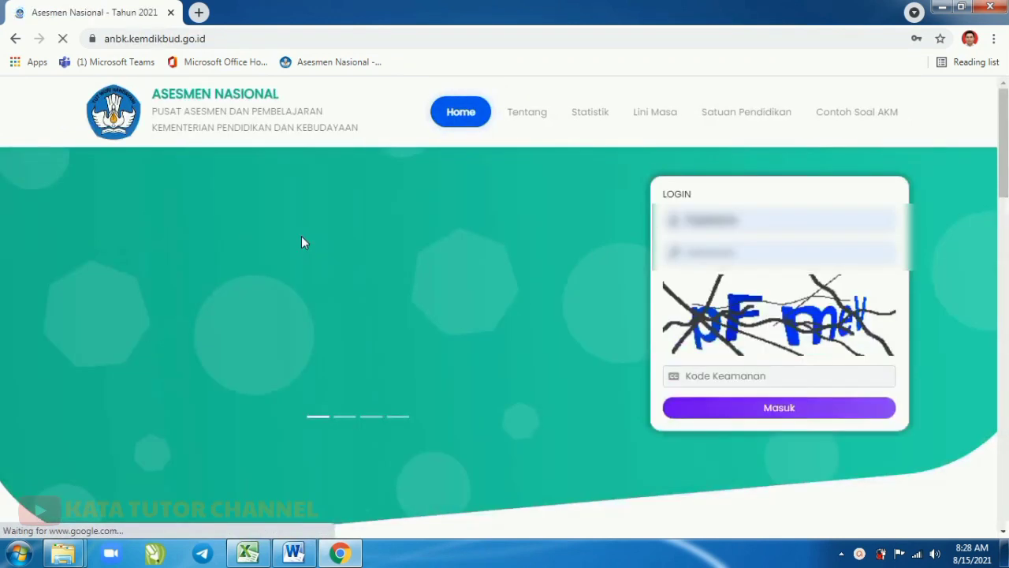
Log in to the Asesmen Nasional site with the filled-in account credentials and enter the Kode Keamanan shown in the captcha
click(764, 223)
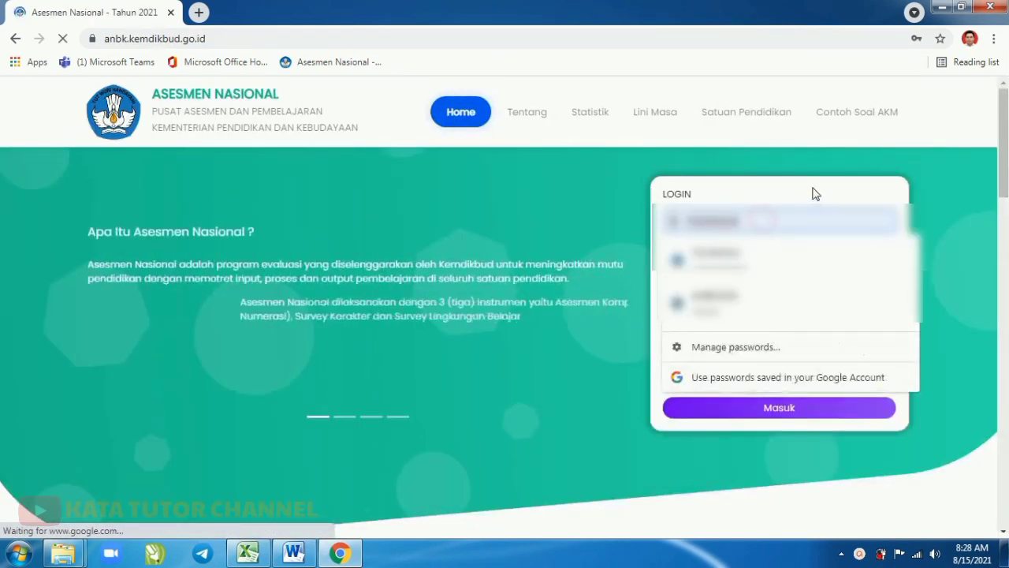
click(788, 223)
click(715, 377)
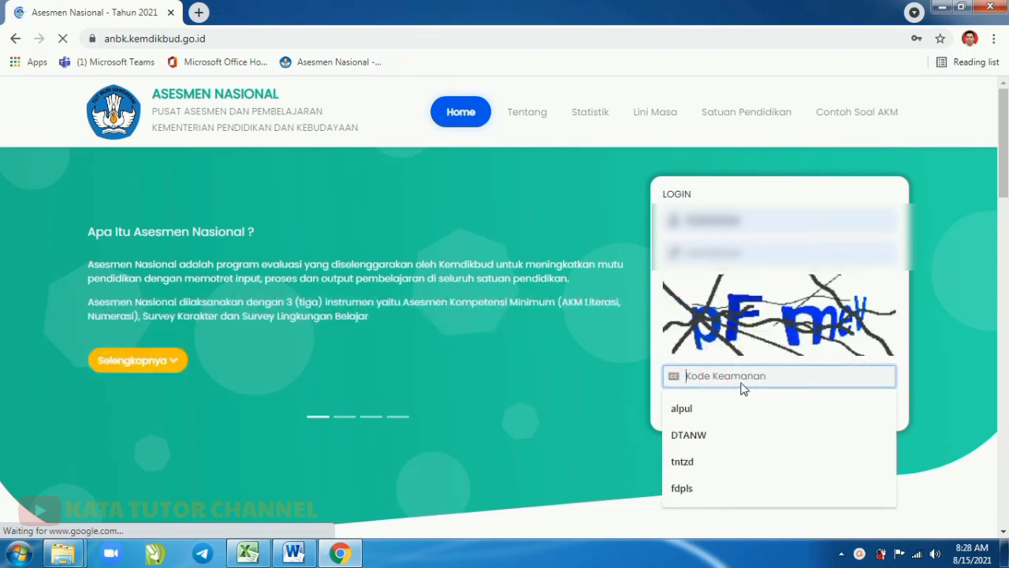
text(pfmev)
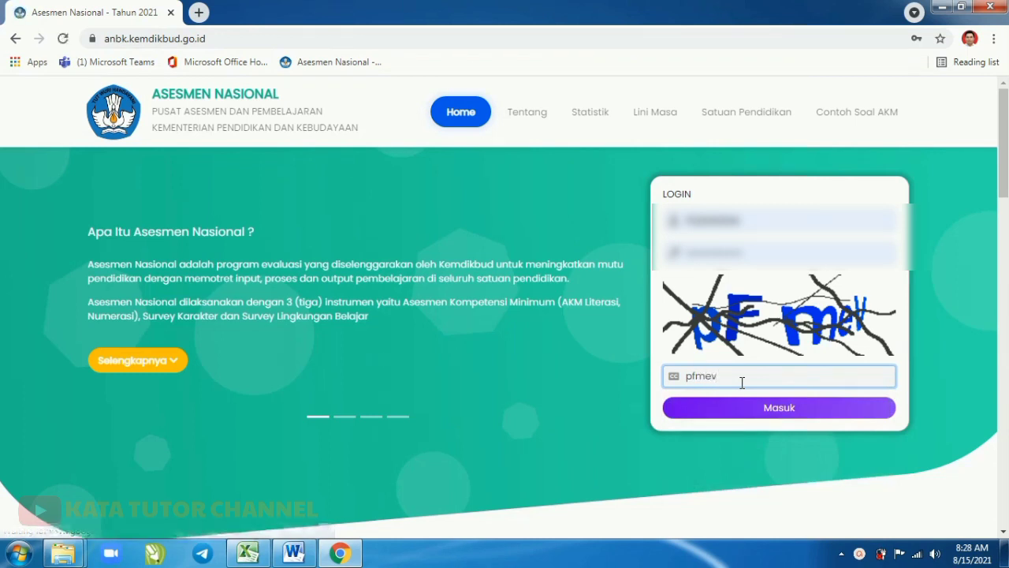
click(771, 408)
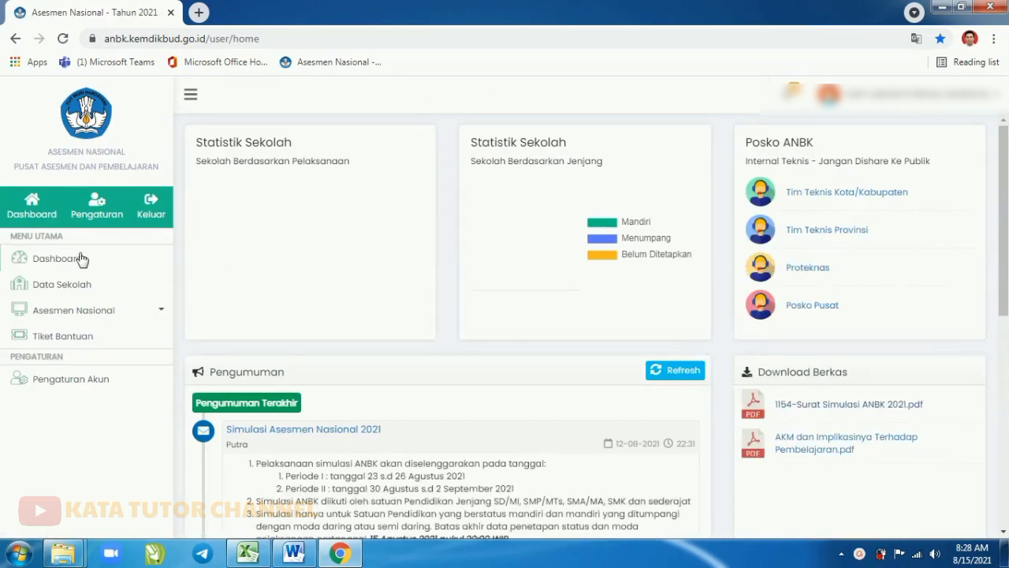
Review the school's Identitas, Tim Teknis and Infrastruktur details in Data Sekolah
click(52, 286)
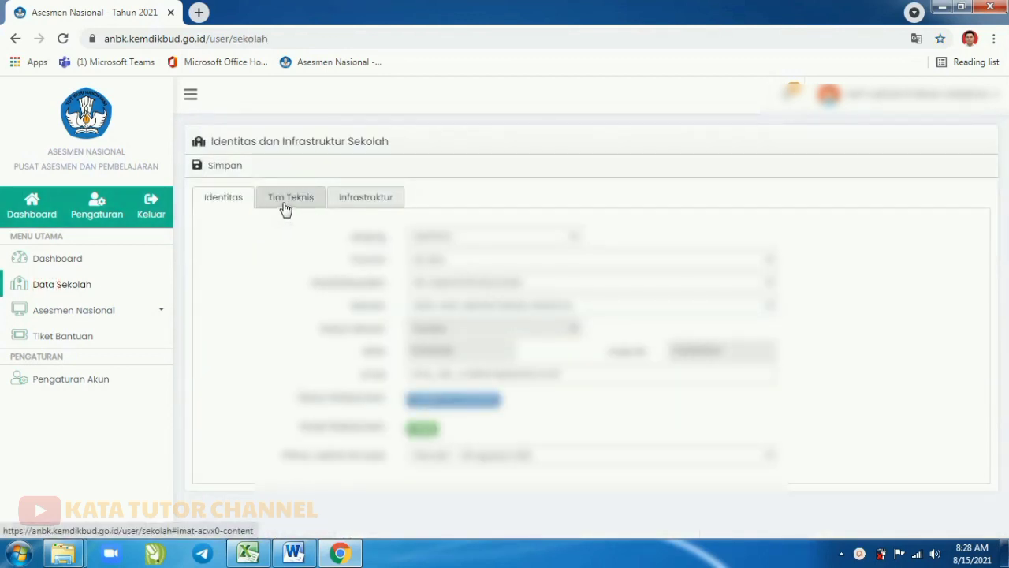
click(291, 204)
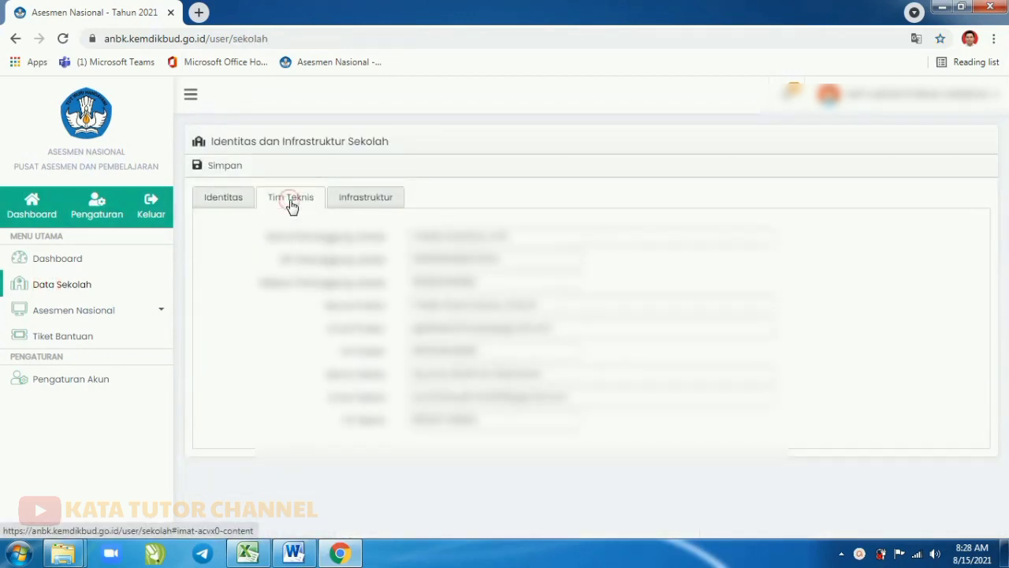
click(365, 199)
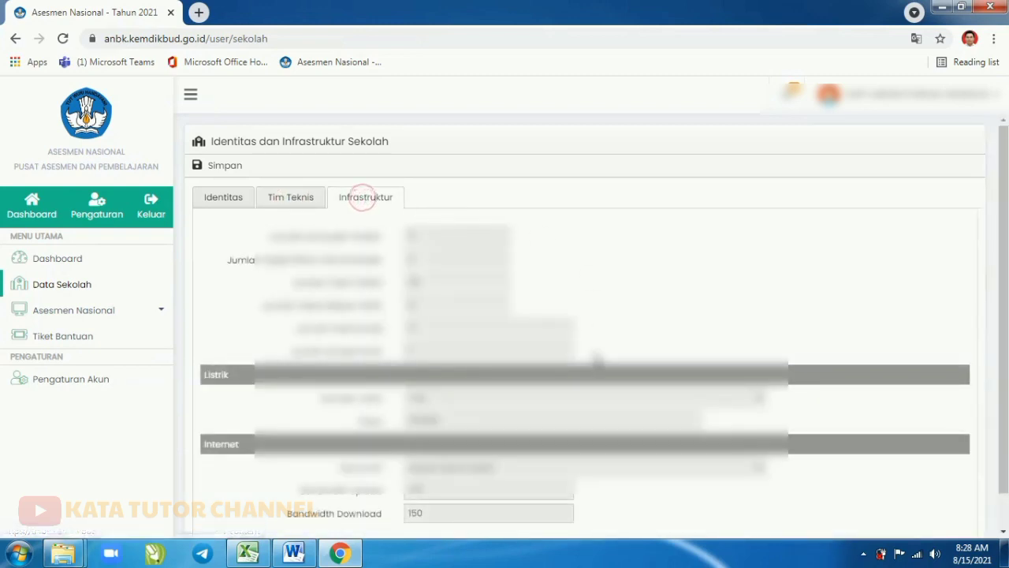
scroll(519, 311, down, 1)
scroll(519, 311, up, 1)
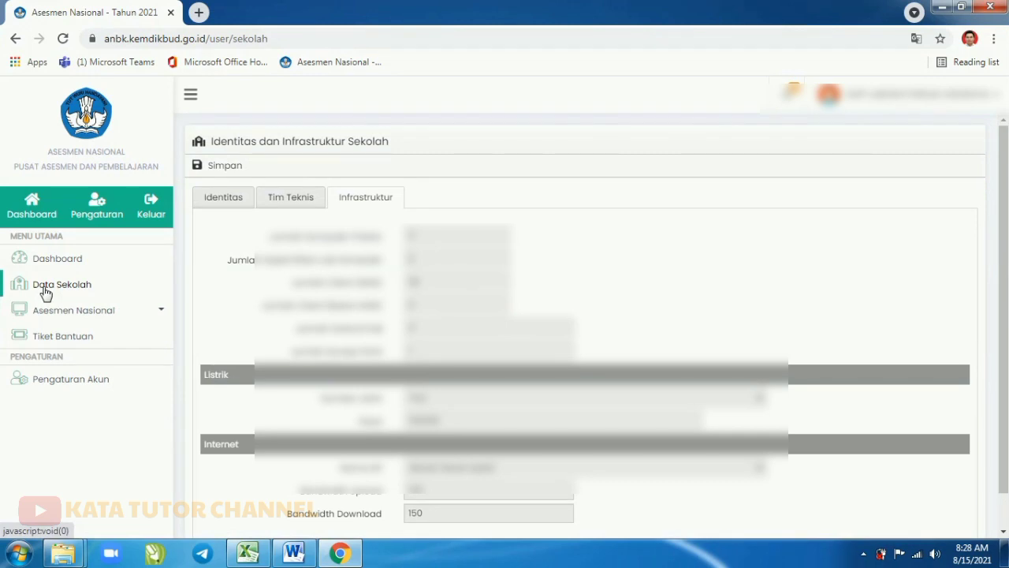
Open the Komputer Proktor data page under Asesmen Nasional
click(51, 314)
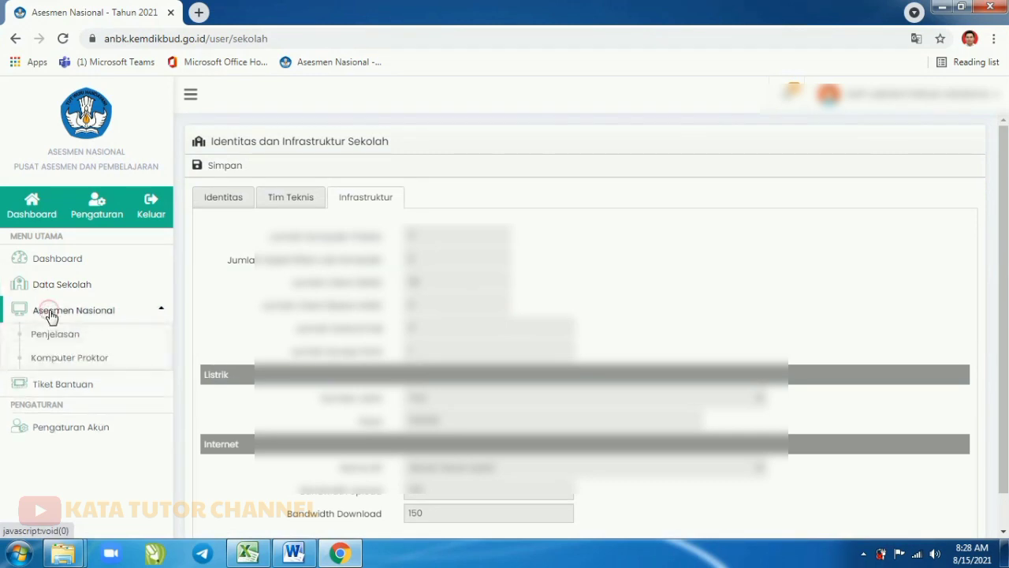
click(65, 360)
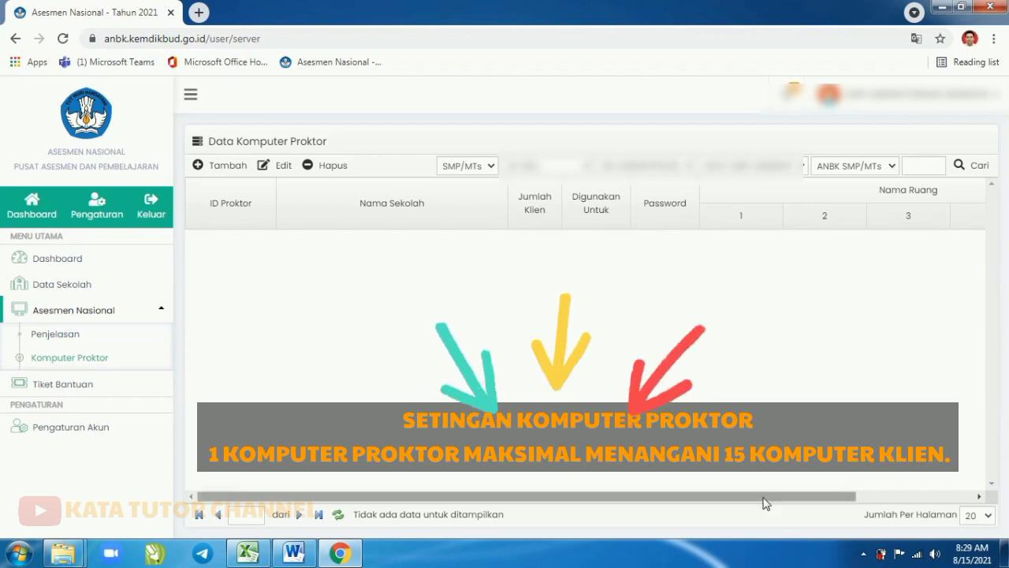
mouse_move(710, 497)
mouse_down()
mouse_move(863, 497)
mouse_move(706, 502)
mouse_up()
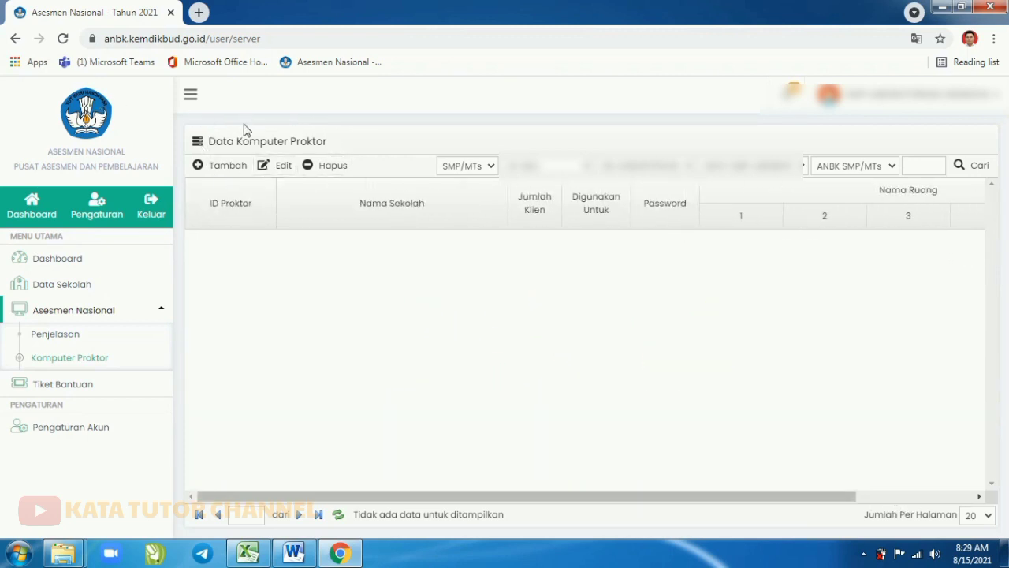
Add and save a proctor computer with Jumlah Klien 15, used for 1 Ruang, with Nama Ruang 1 set to LAB KOMPUTER
click(219, 168)
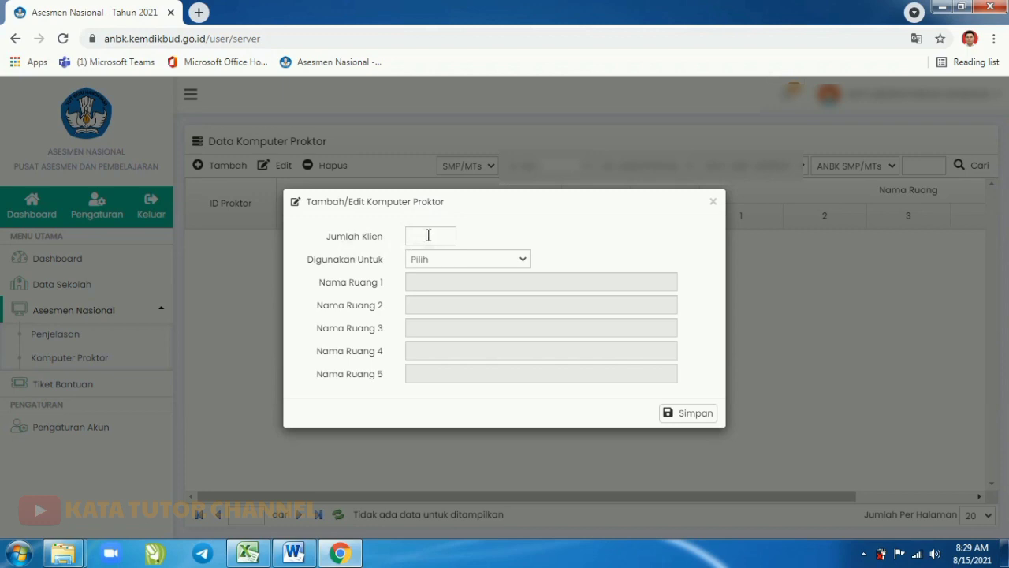
click(418, 237)
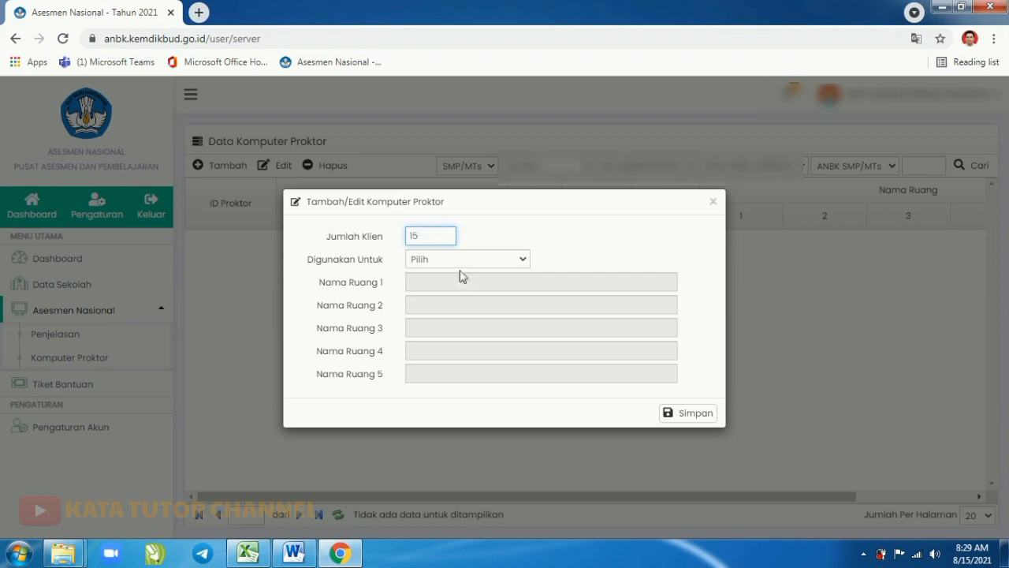
click(522, 259)
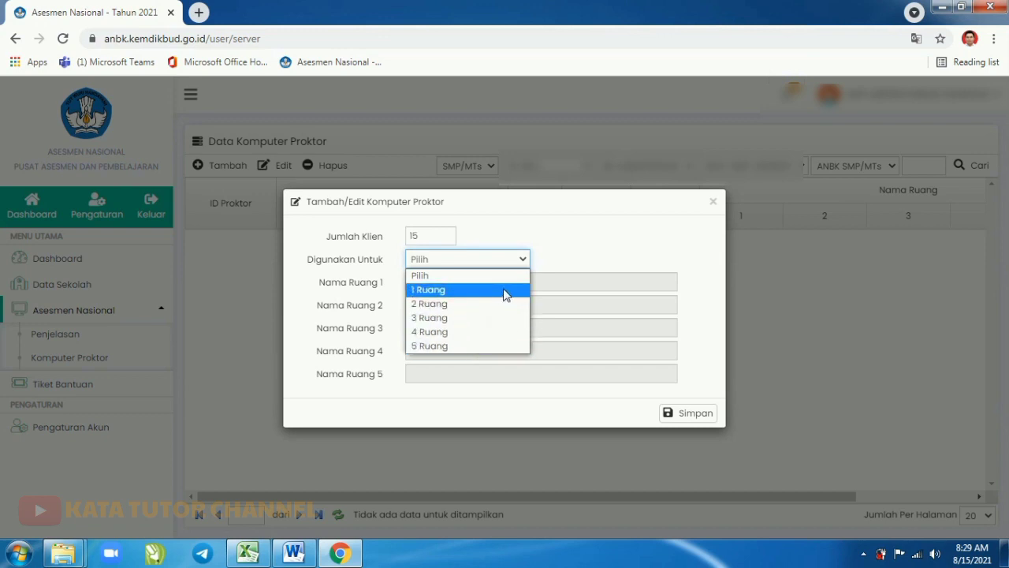
click(504, 291)
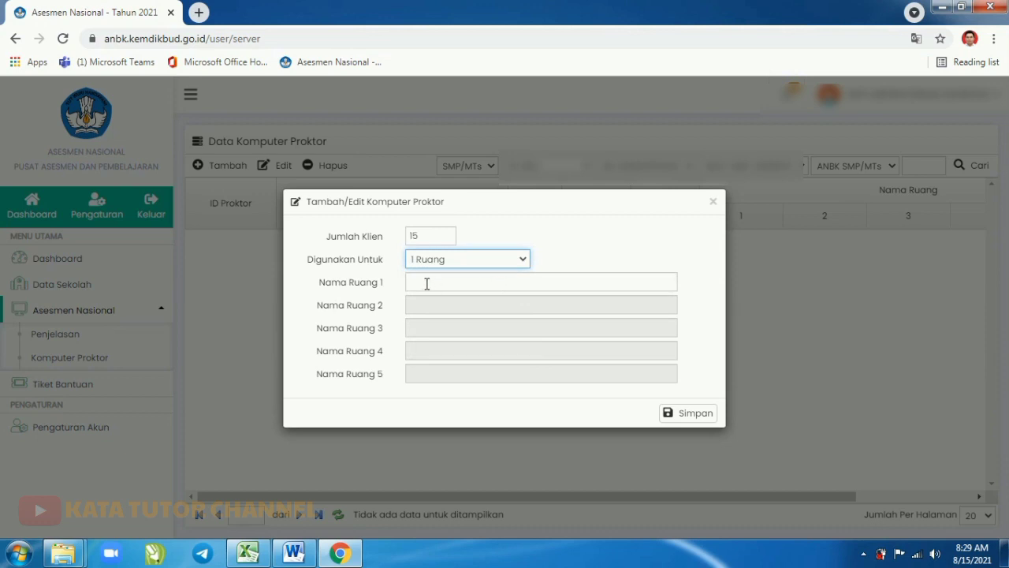
click(418, 279)
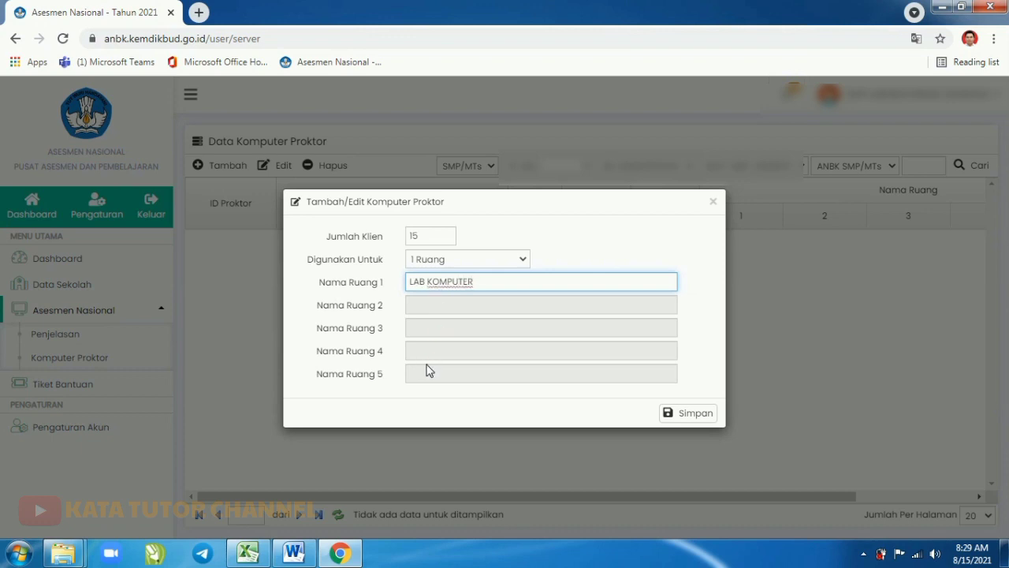
click(689, 417)
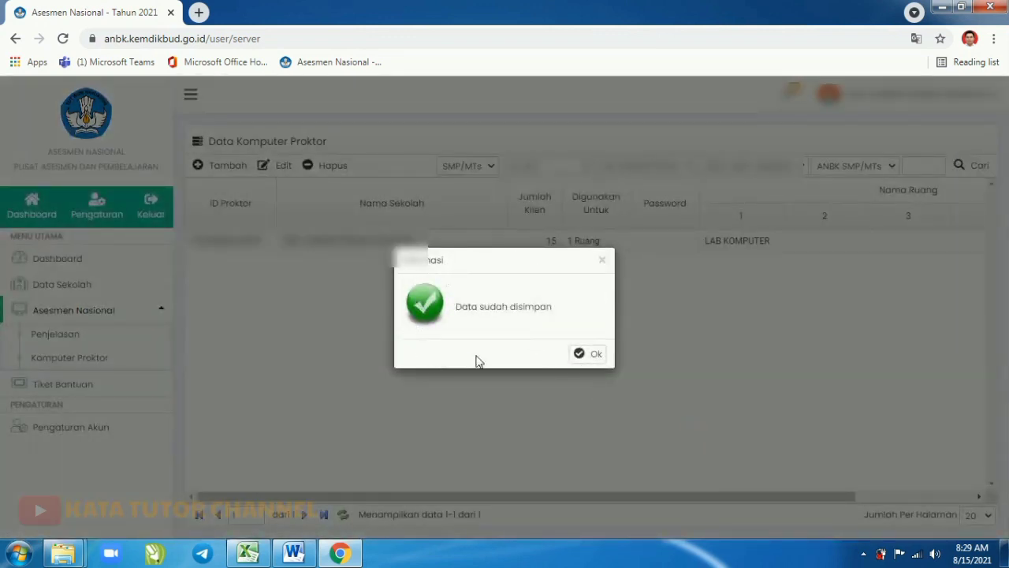
click(595, 356)
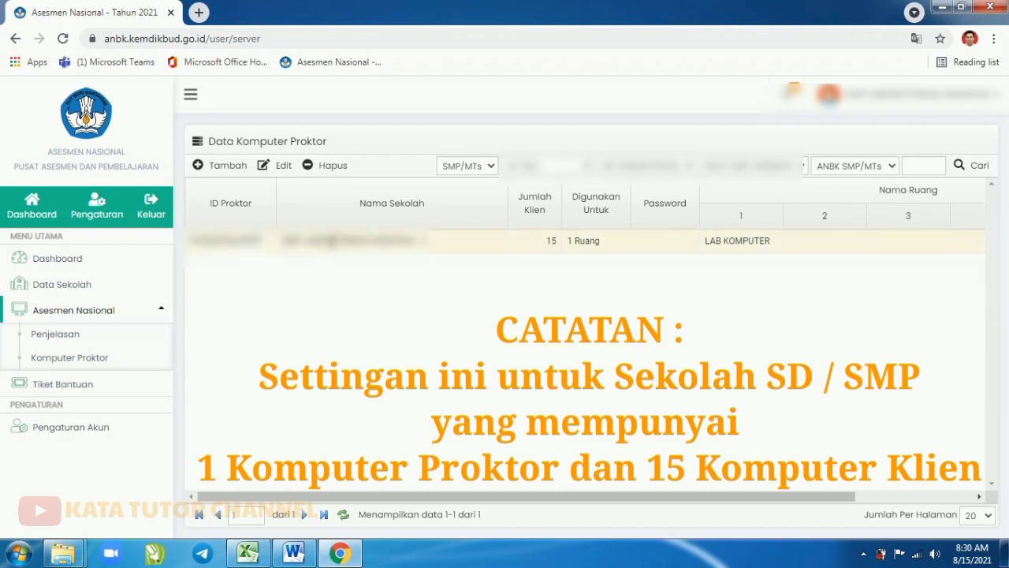
Edit the existing proctor computer entry, set Nama Ruang 1 to LAB KOMPUTER 1, and save it
click(332, 242)
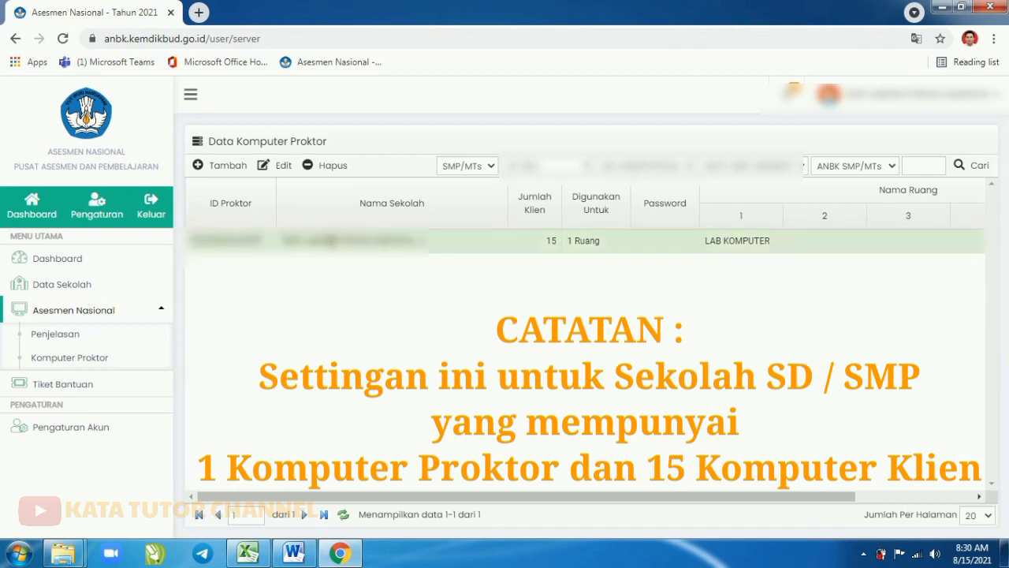
click(276, 167)
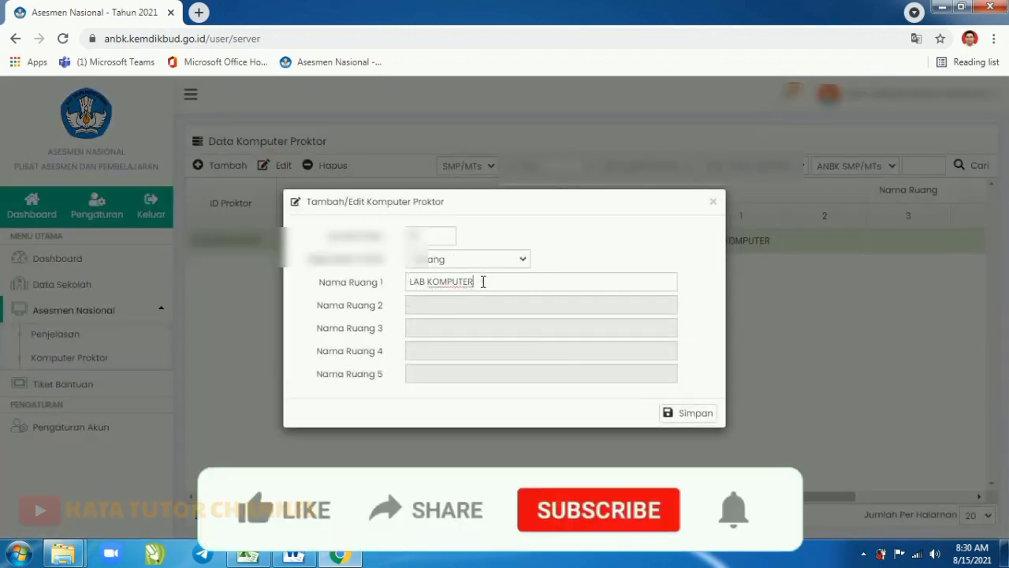
click(481, 283)
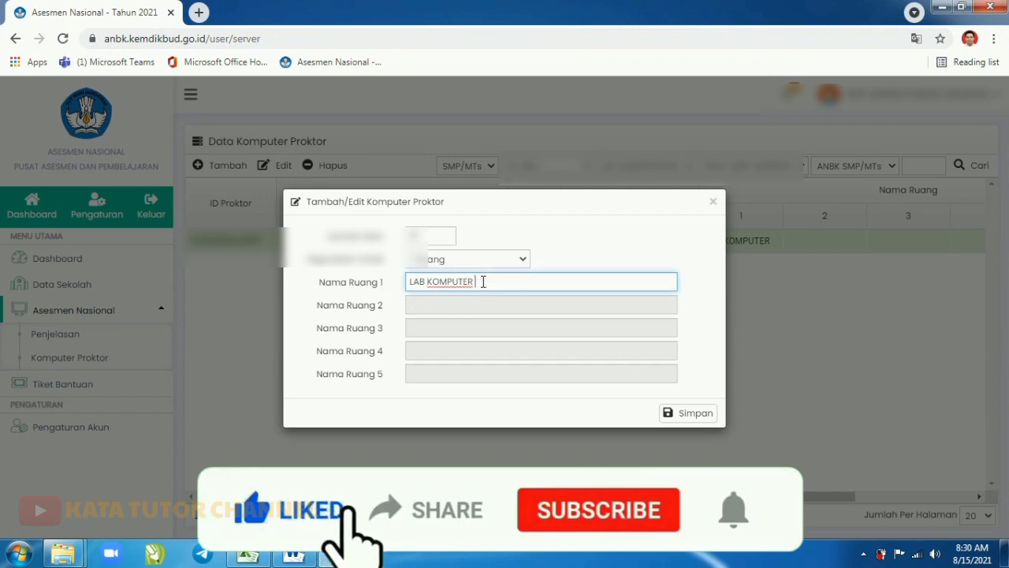
text(1)
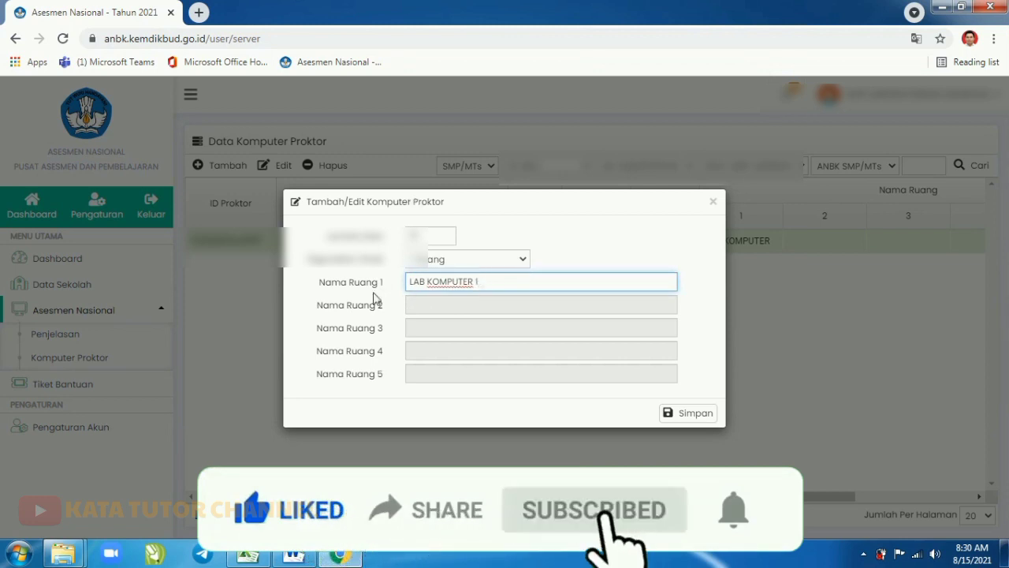
click(691, 413)
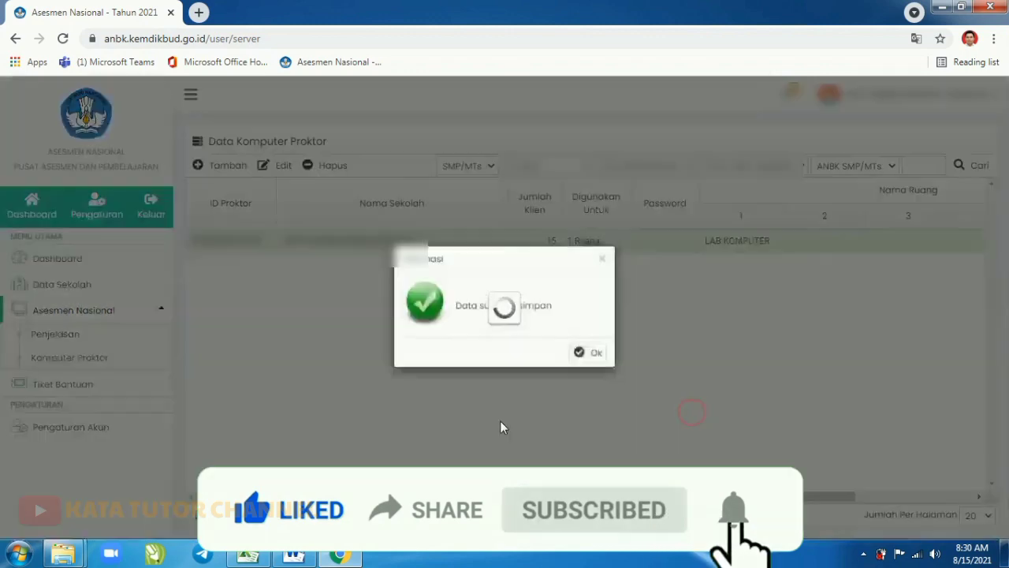
click(594, 356)
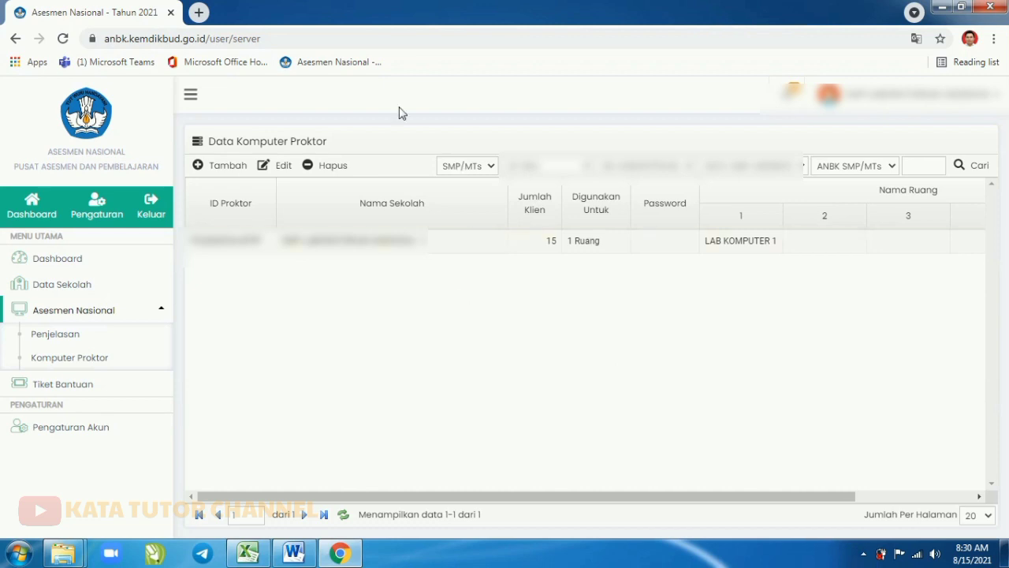
Add and save a second proctor computer with Jumlah Klien 15, used for 1 Ruang, with Nama Ruang 1 set to LAB KOMPUTER 2
click(223, 170)
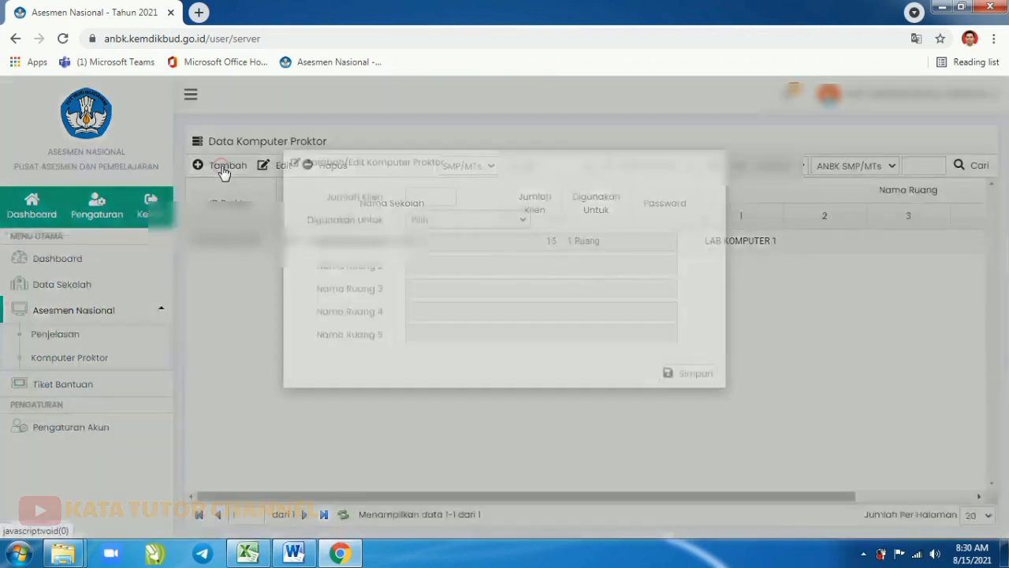
click(425, 233)
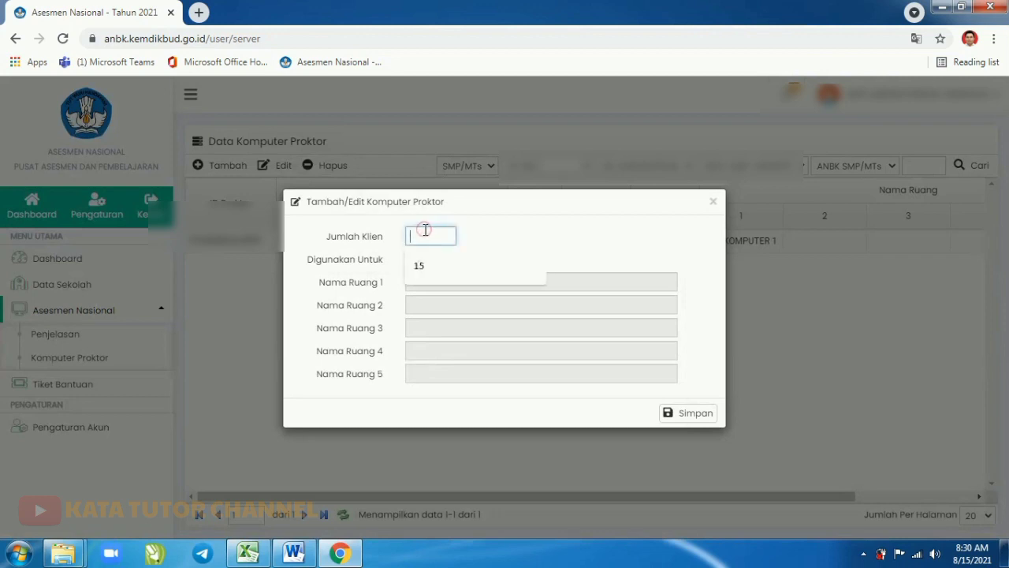
click(419, 266)
click(438, 254)
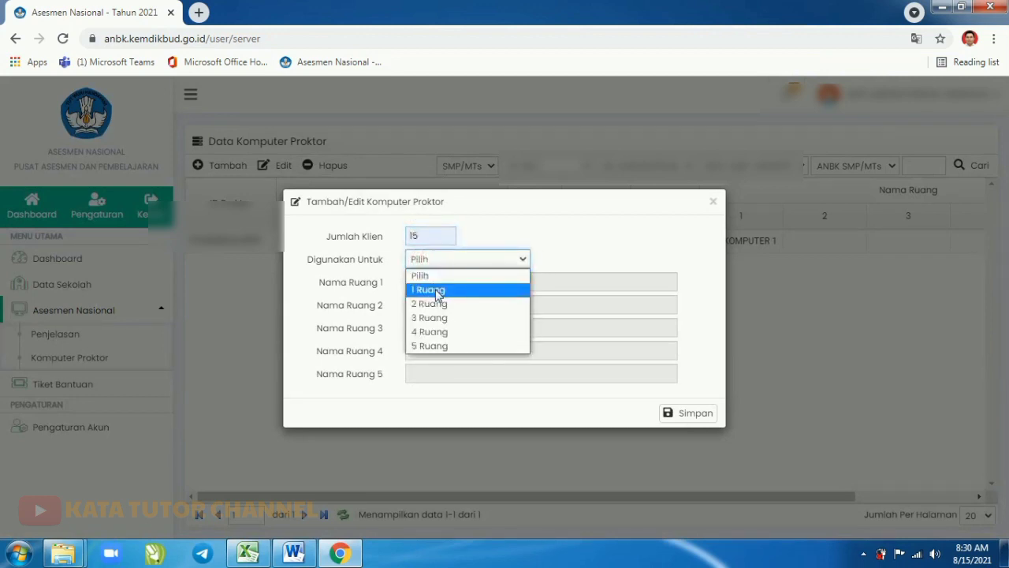
click(437, 290)
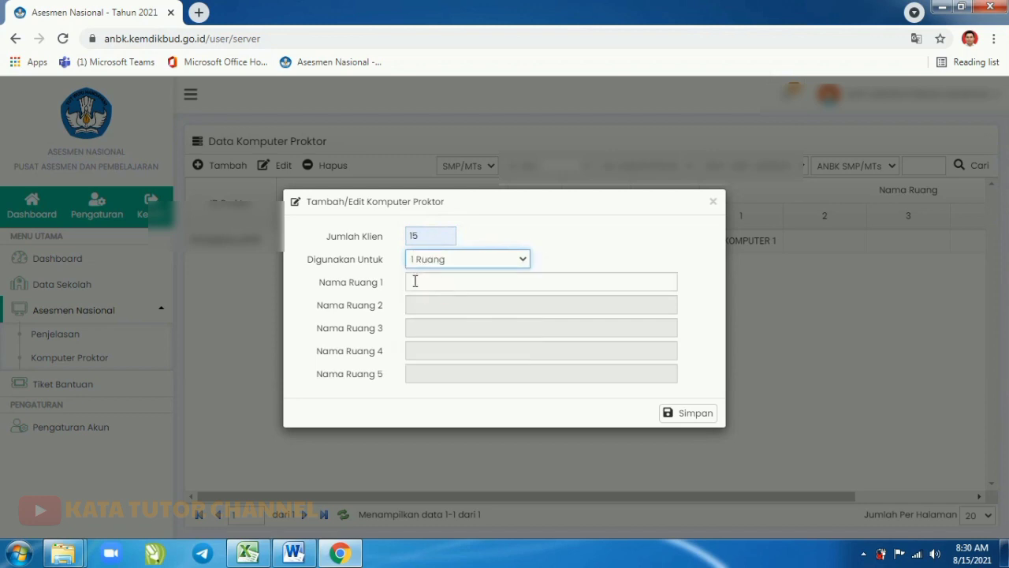
click(414, 281)
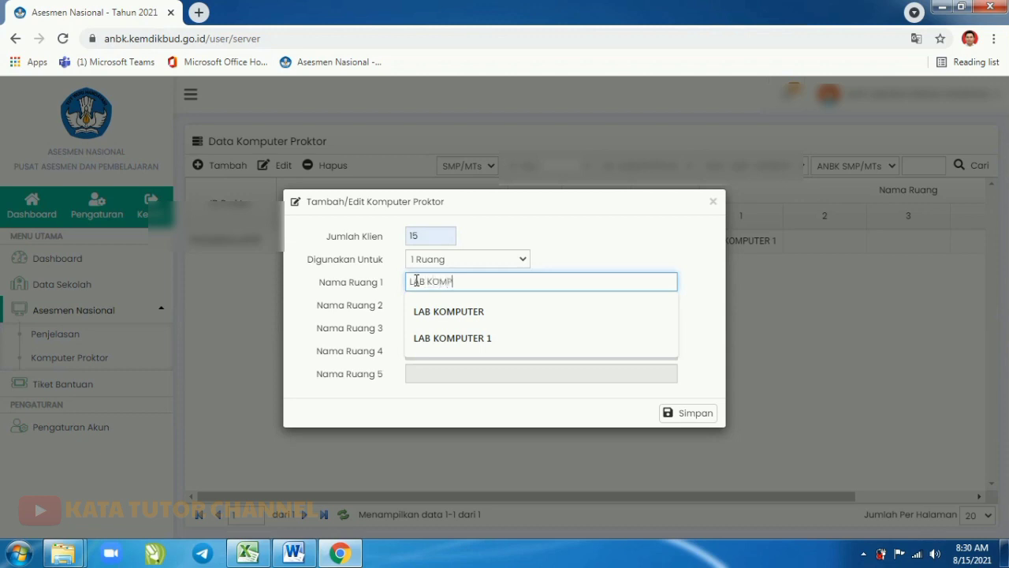
text(LAB KOMPUTER 2)
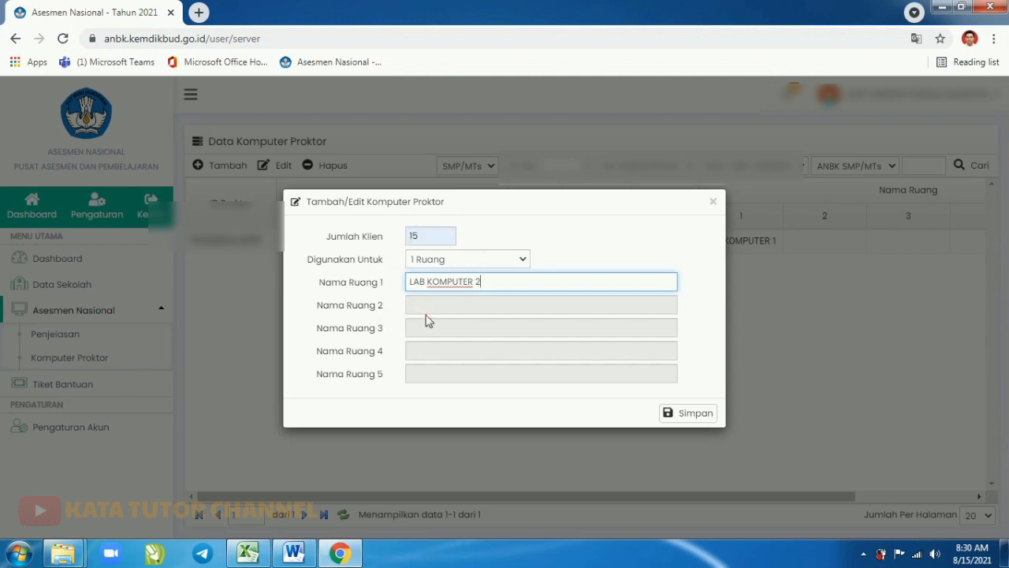
click(692, 416)
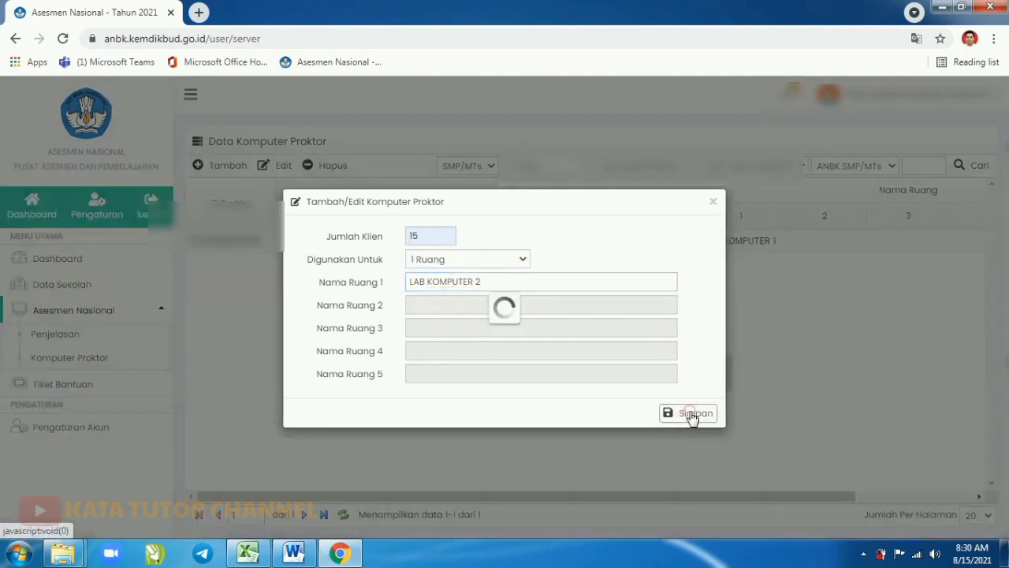
click(592, 359)
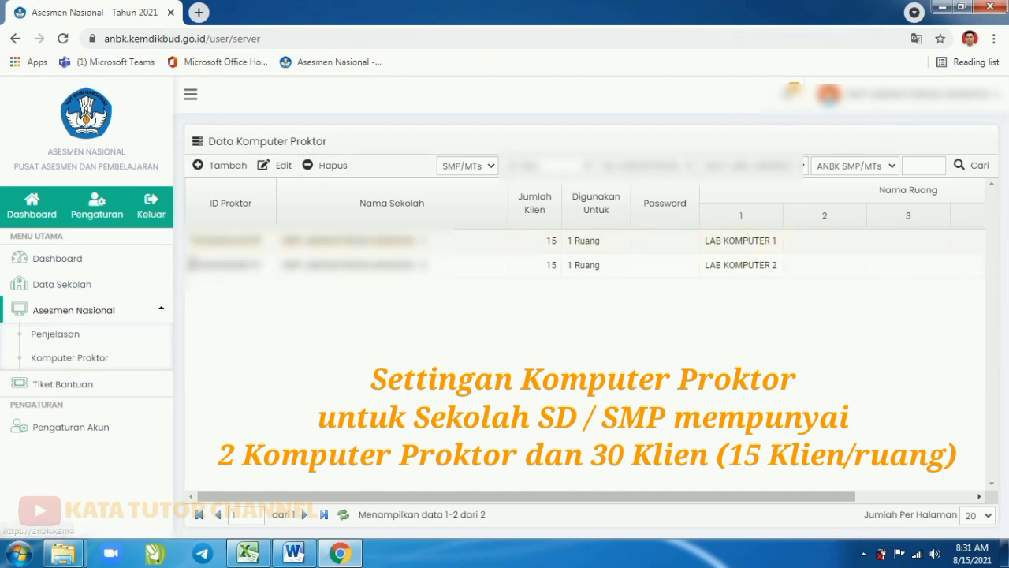
Return to the dashboard and reopen the Komputer Proktor list to check the saved entries
click(68, 260)
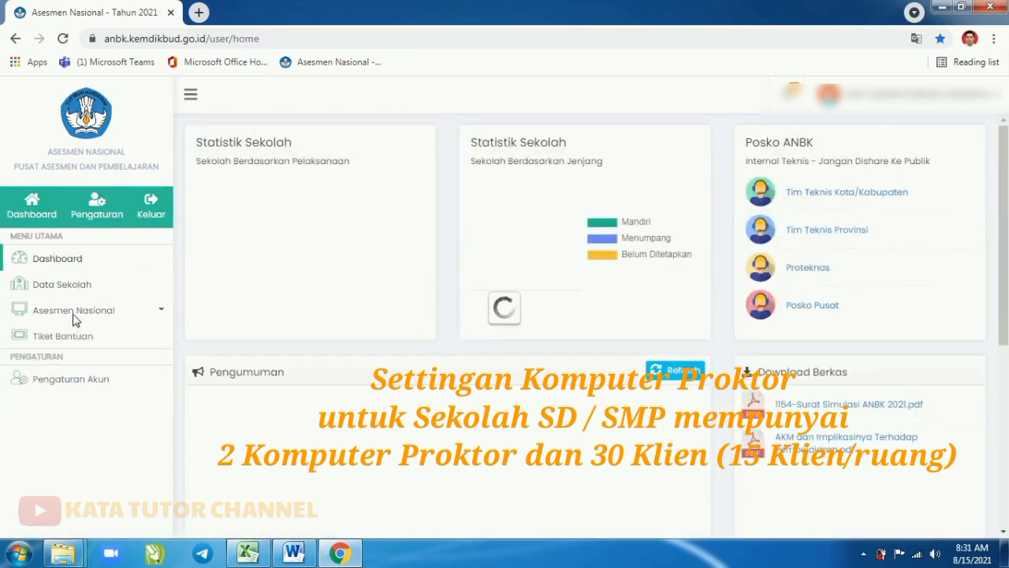
click(73, 309)
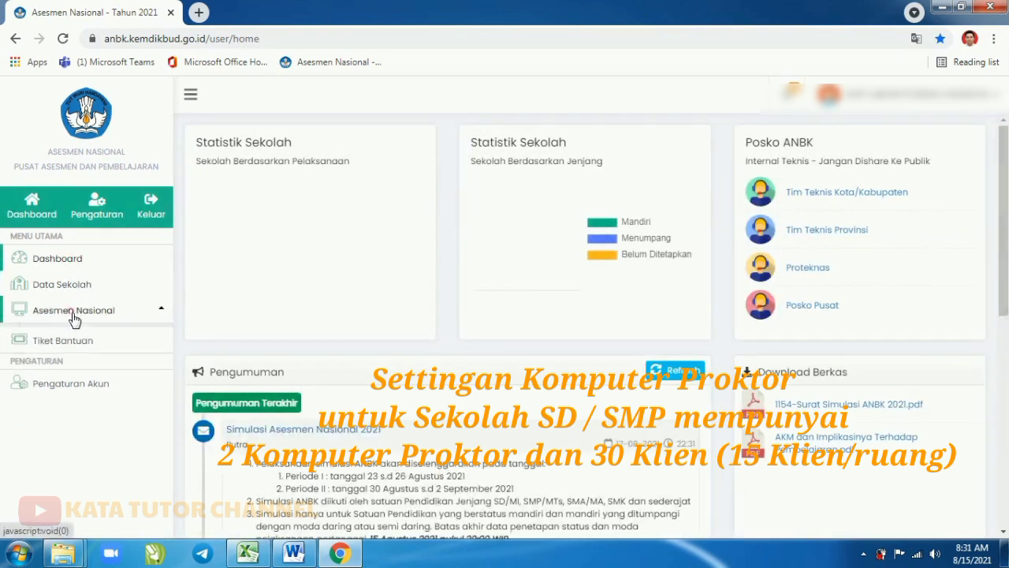
click(71, 358)
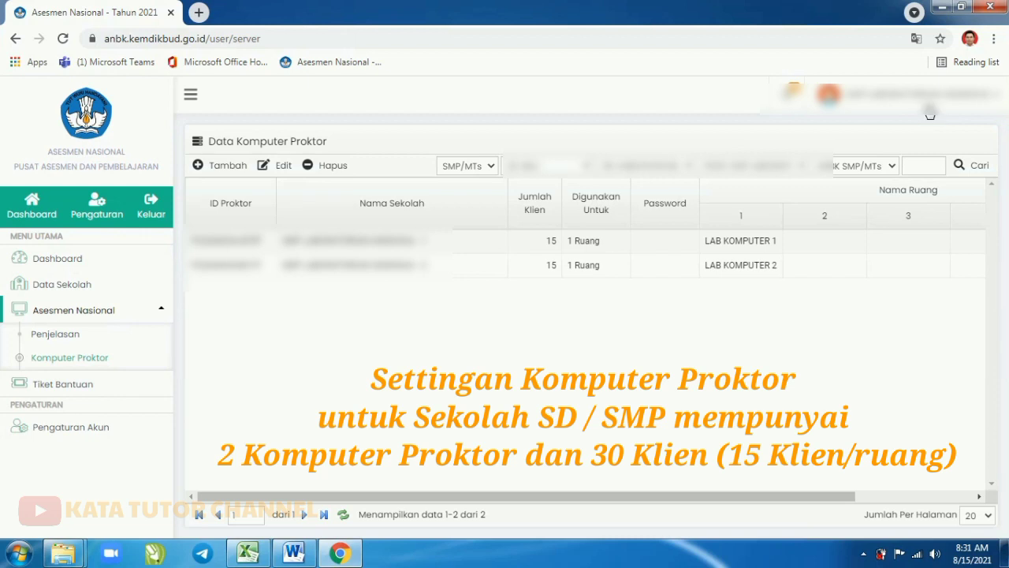
Log out of the school's ANBK account
click(935, 96)
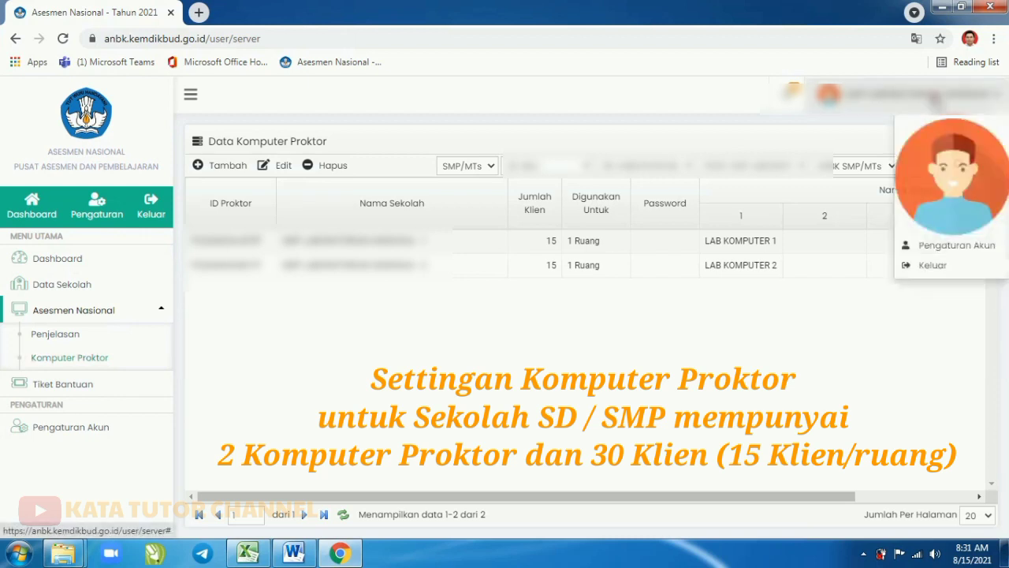
click(933, 267)
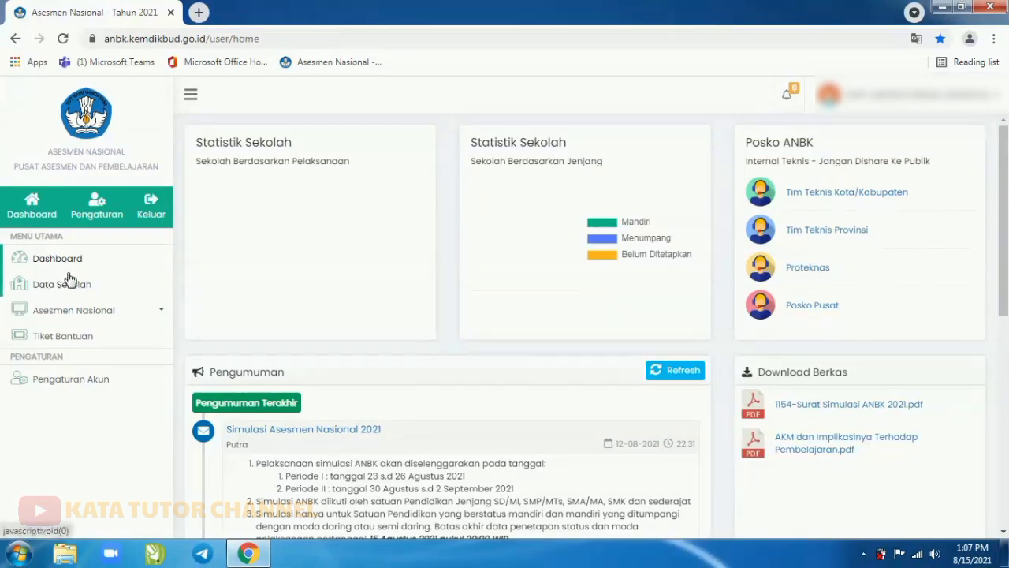
In the Komputer Proktor list, start a new proctor computer entry with Jumlah Klien 5, used for 1 Ruang
click(50, 314)
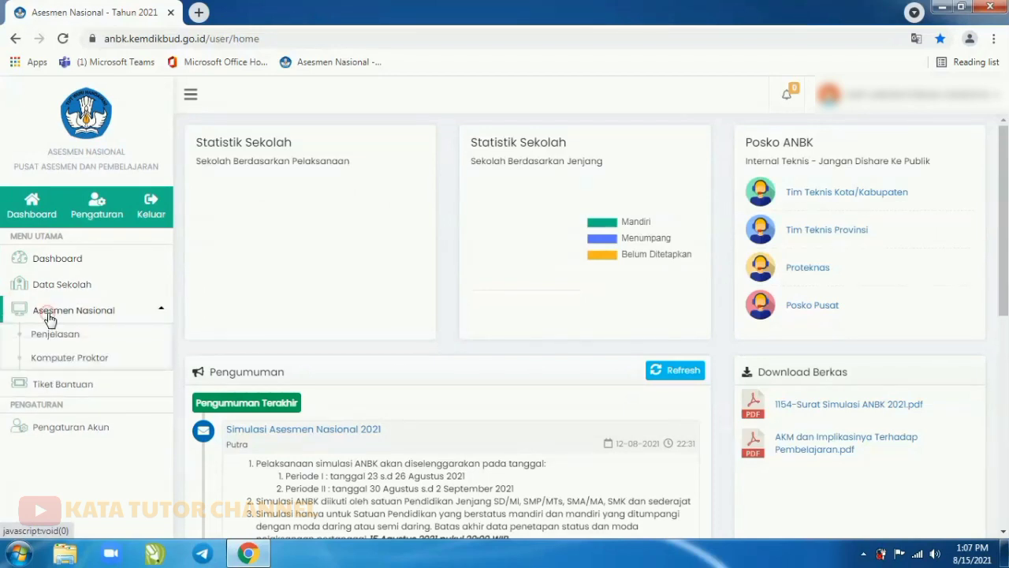
click(65, 361)
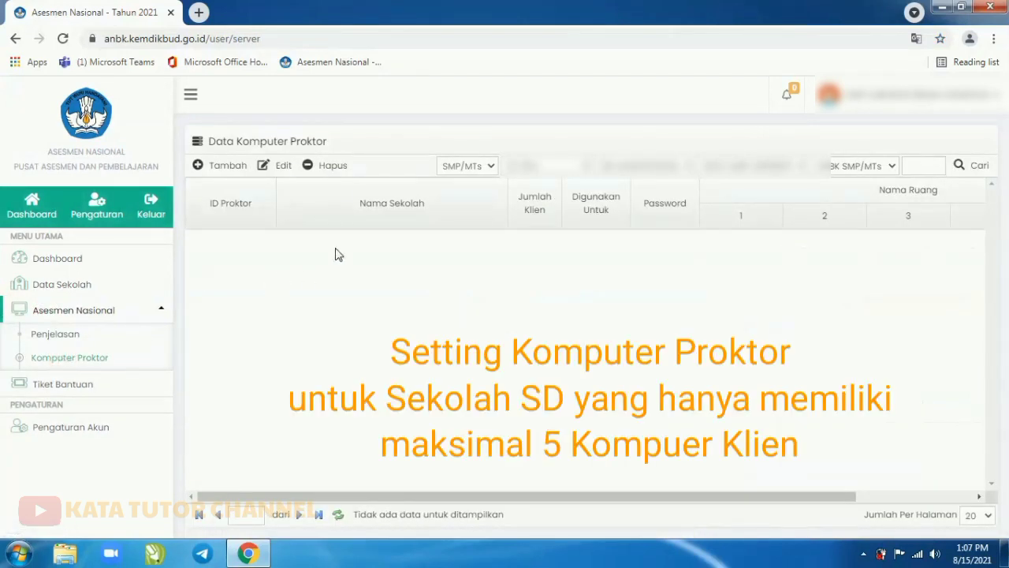
click(226, 170)
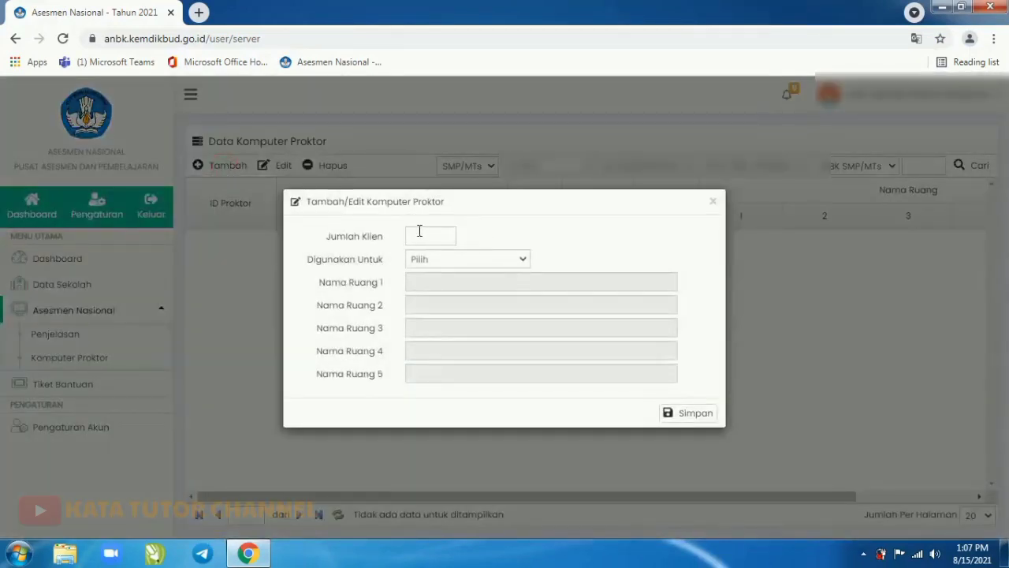
click(419, 230)
text(5)
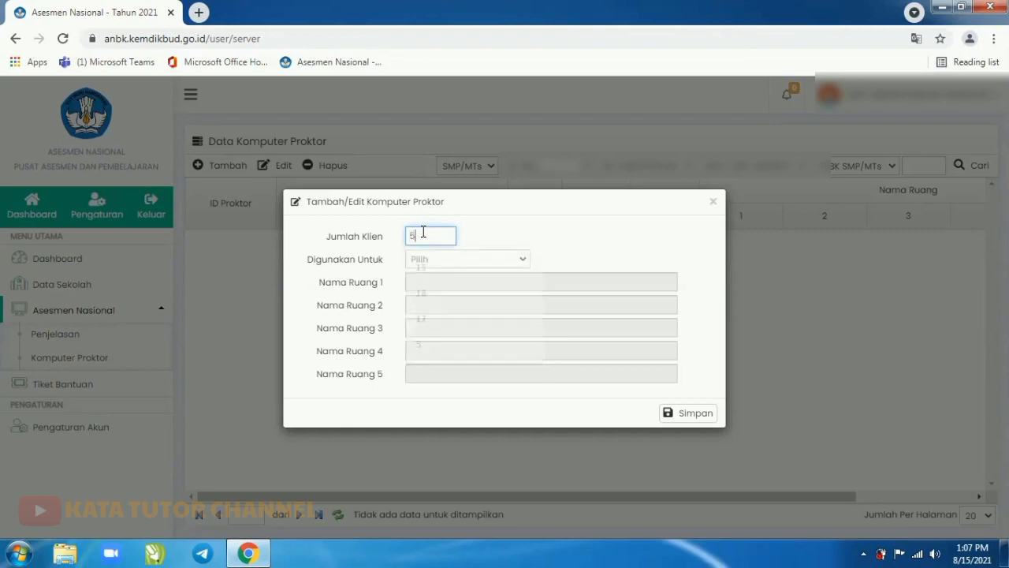
click(458, 259)
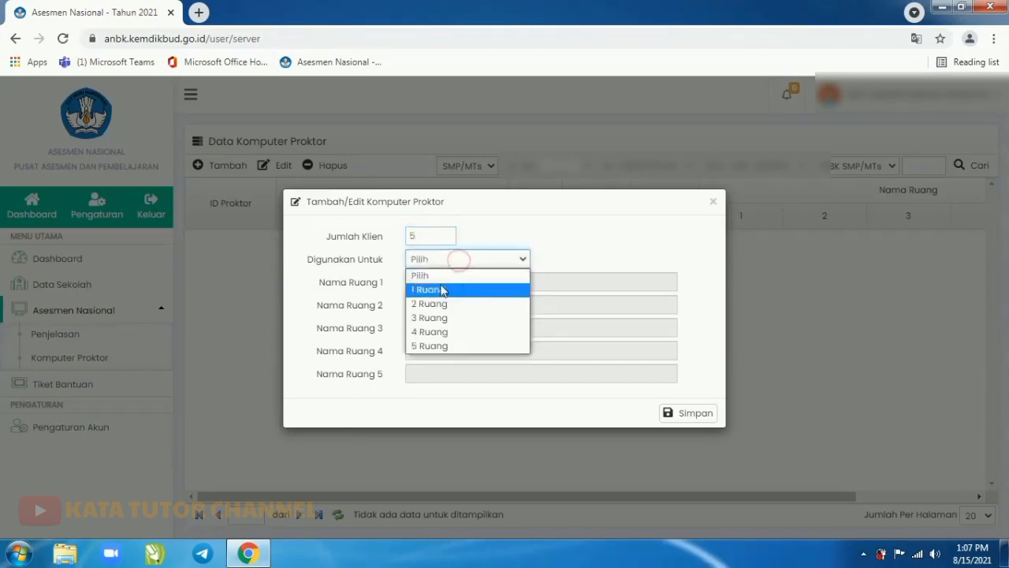
click(442, 289)
Set Nama Ruang 1 to LAB 1 and save the new proctor computer entry
click(442, 284)
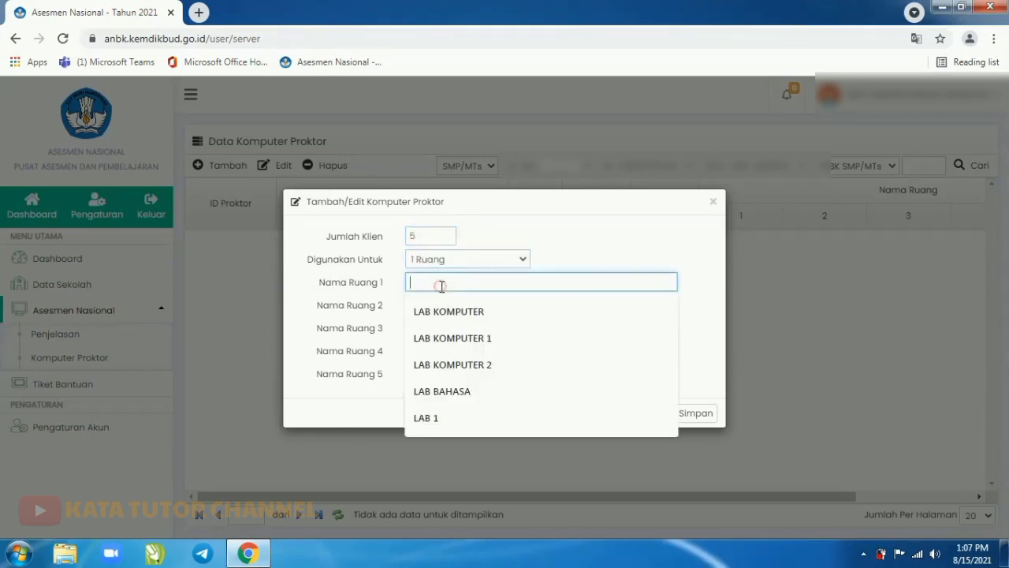
text(LAB )
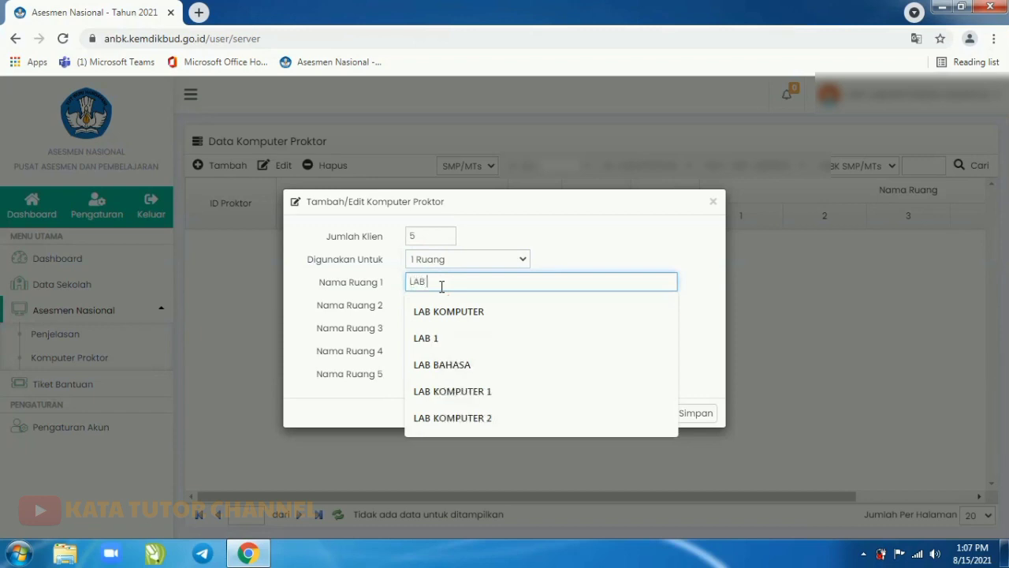
text(1)
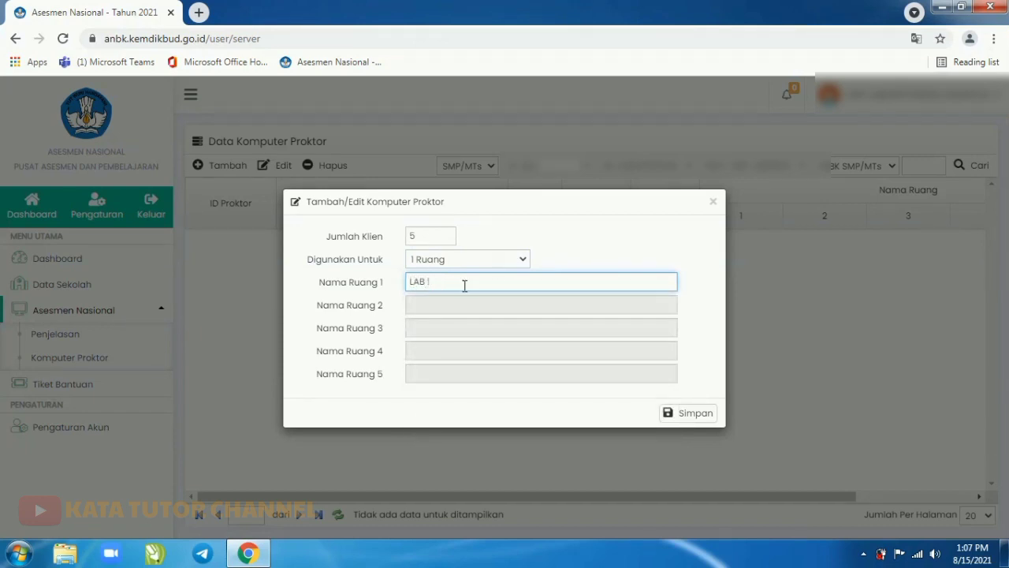
click(464, 285)
click(465, 285)
click(693, 420)
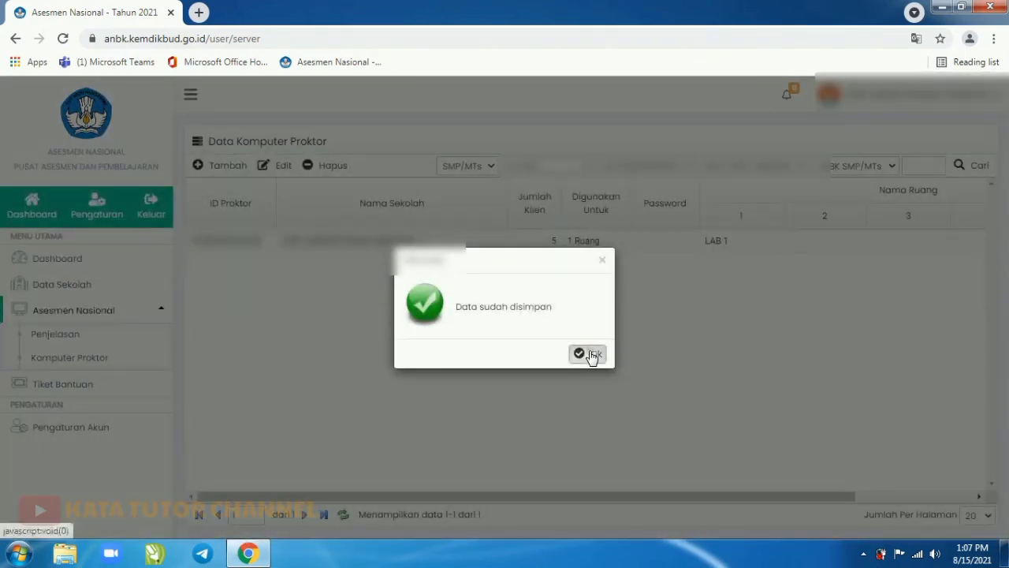
click(591, 354)
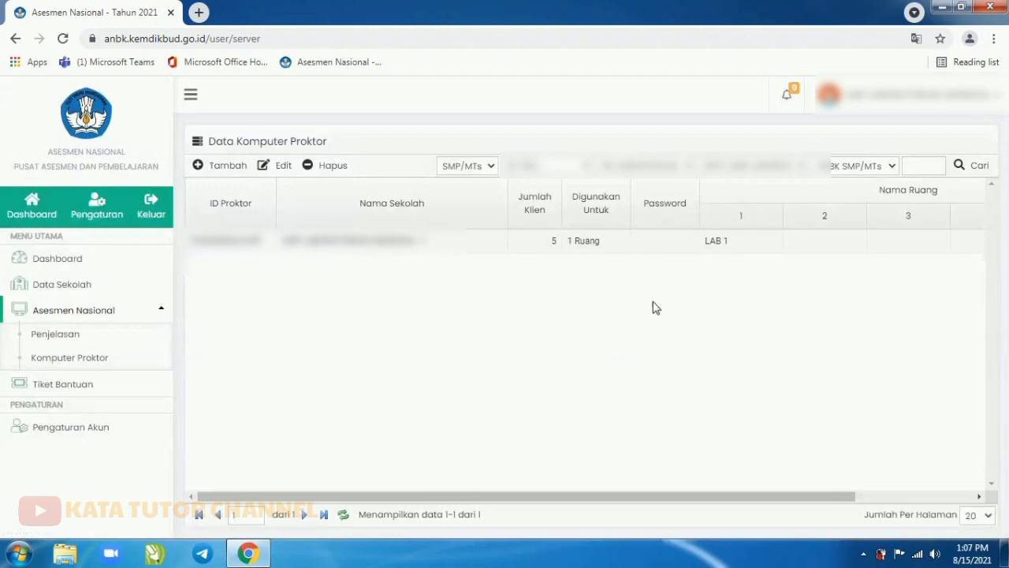